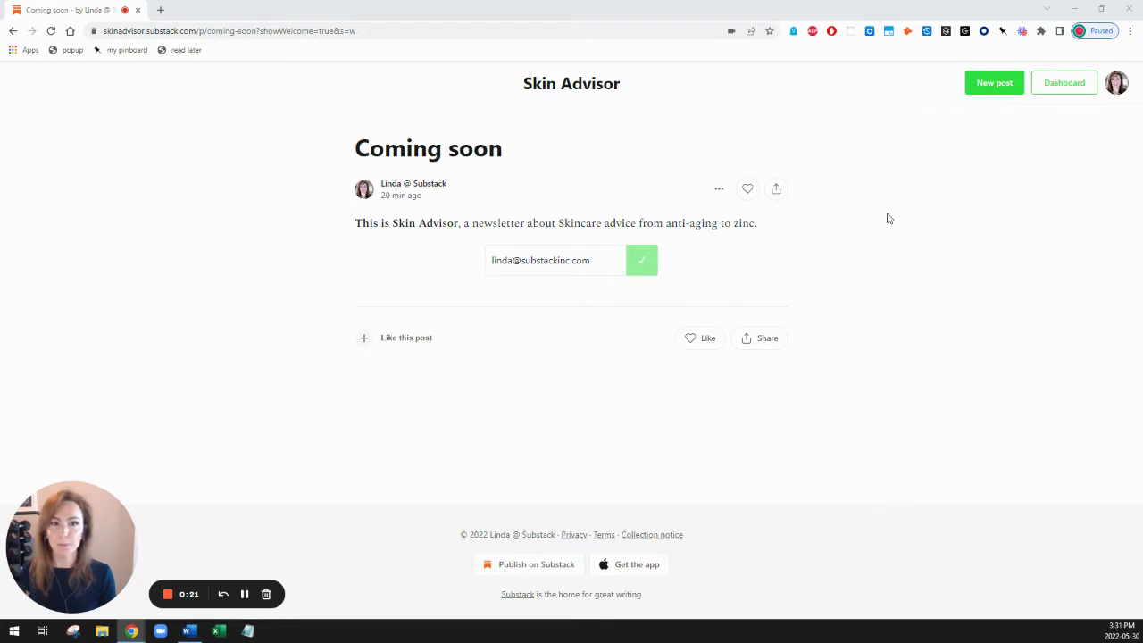
Create a new post and title it "The three best anti-aging skincare ingredients".
left_click(989, 86)
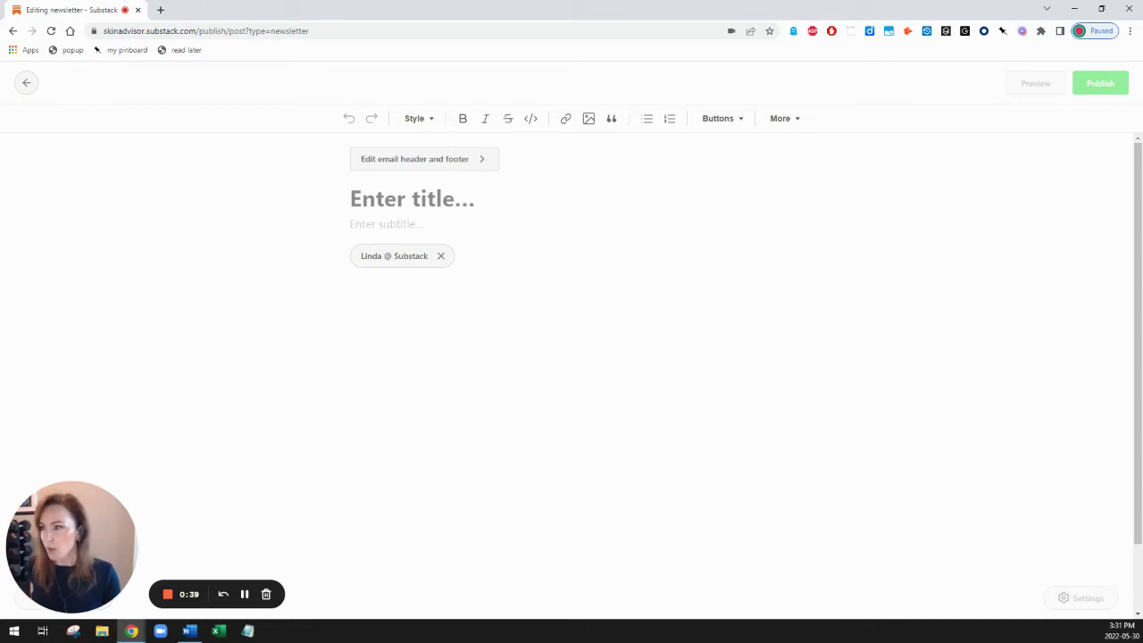
key("alt+Tab")
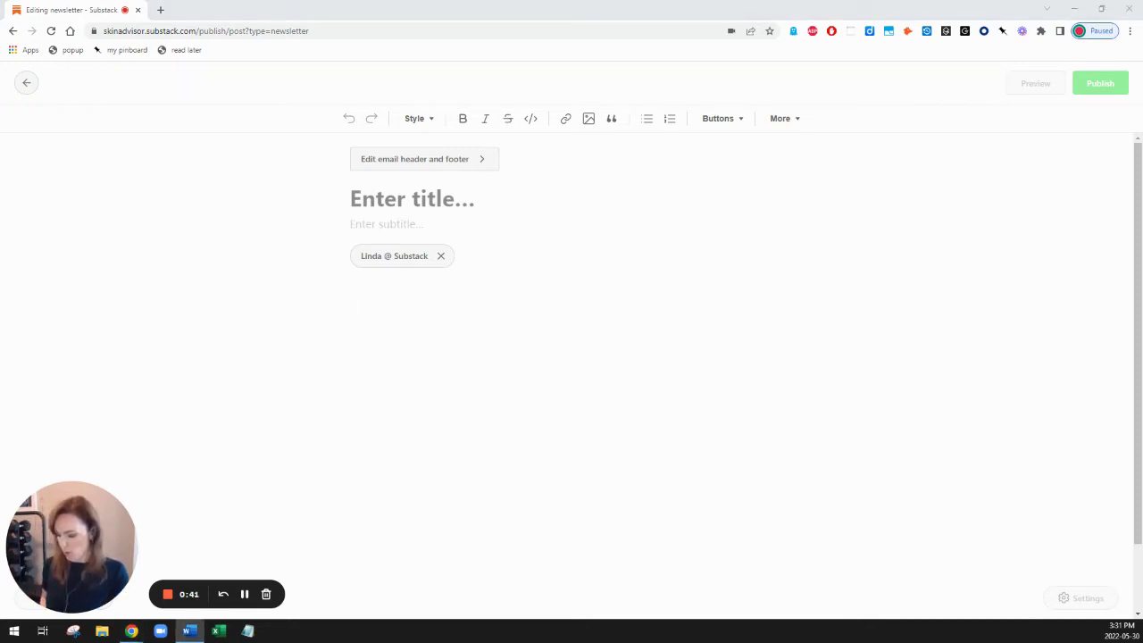
left_click(426, 200)
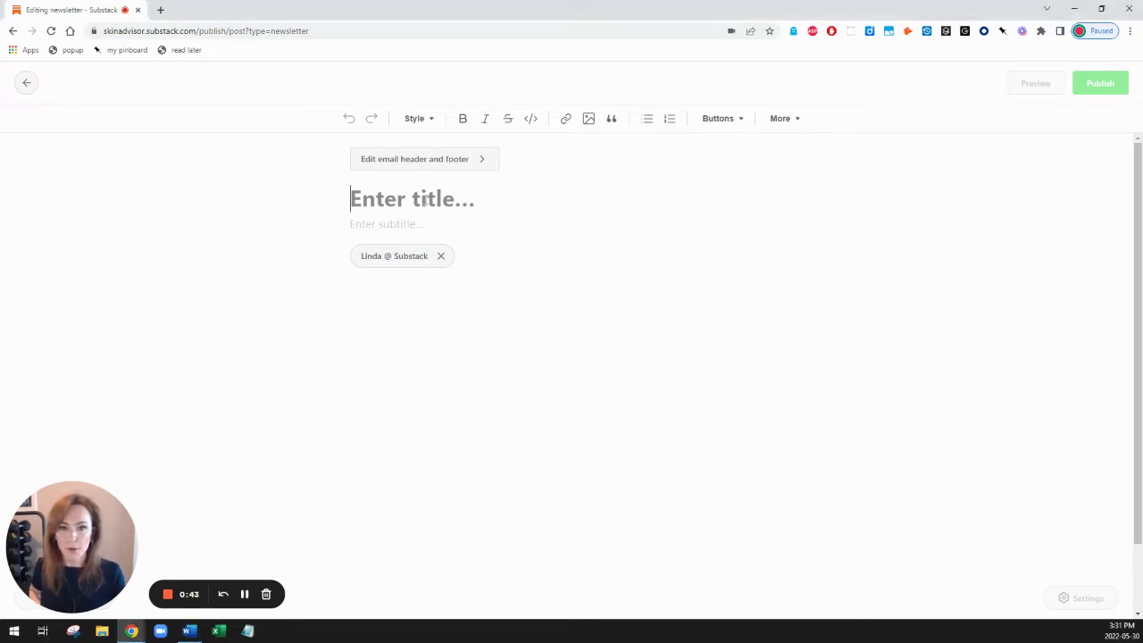
type("The three best anti-aging skincare ingredients")
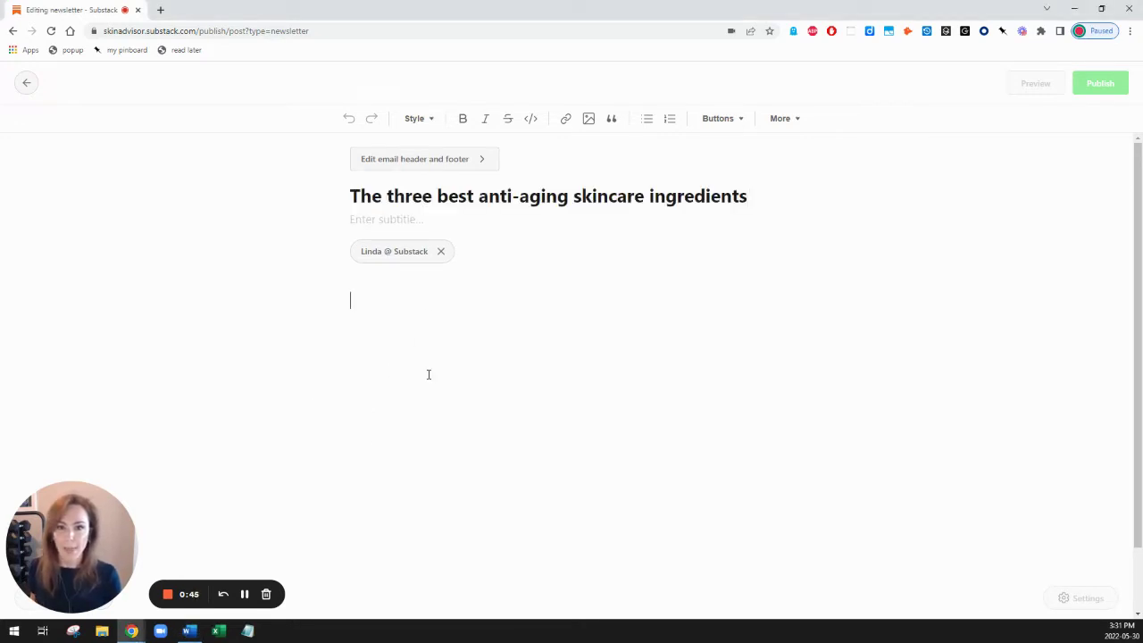
Fill the post body with the prepared text on Retinoids, Niacinamide and AHAs from the Word document.
key("alt+Tab")
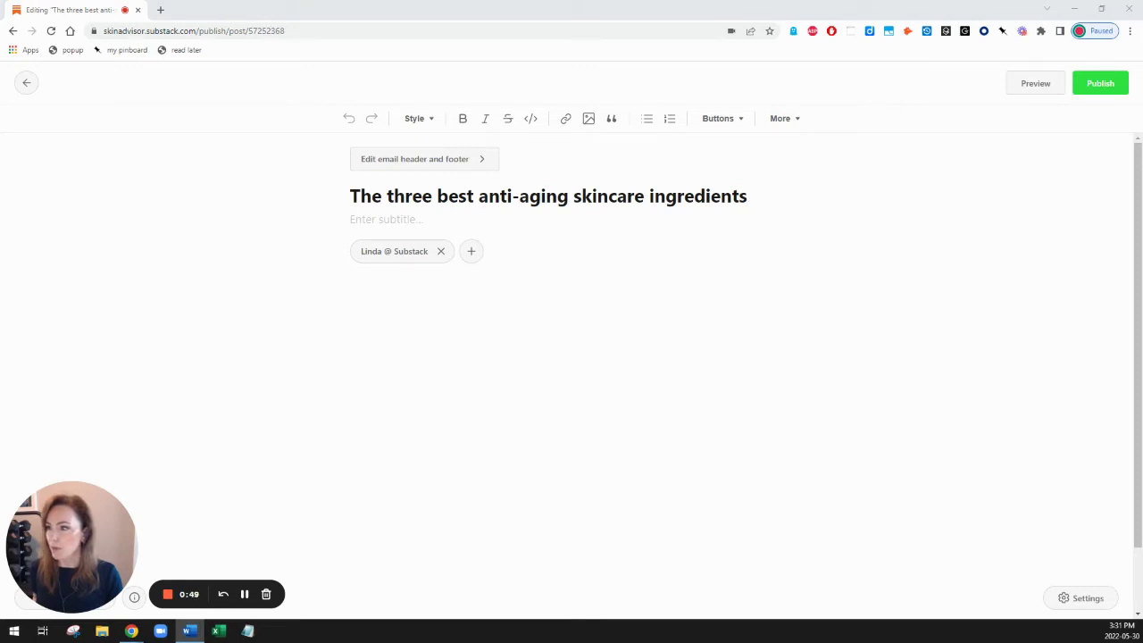
left_click(492, 383)
type("Retinoids Types of retinoids include retinol, adapalene, and tretinoin. Derived from Vitamin A, they are used to treat hyperpigmentation, acne, and fine lines and wrinkles. Retinoids increase photosensitivity, so it’s important to use sunscreen when using retinoids. Niacinamide Used to treat hyperpigmentation and improve barrier function, niacinamide does not cause irritation and is good for oily skin. AHAs Alpha hydroxy acids are chemical exfoliants which can decrease wrinkles by increasing epidermal thickness, and treat superficial scars. Types of AHAs include glycolic acid and lactic acid.")
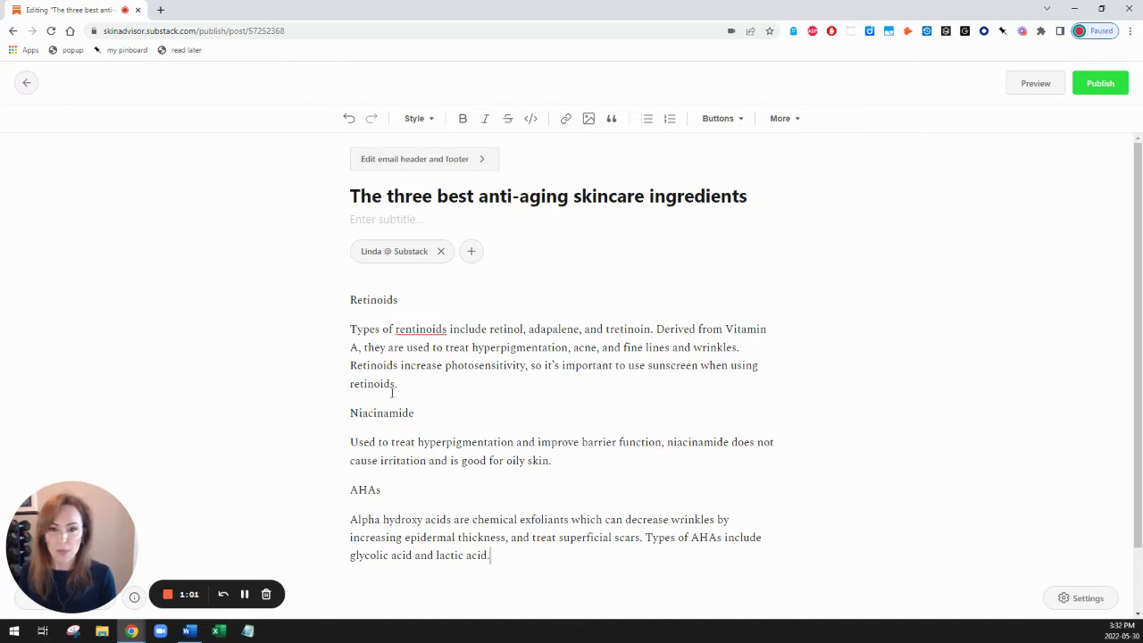
Format the Retinoids, Niacinamide and AHAs section names as Heading 3.
double_click(371, 302)
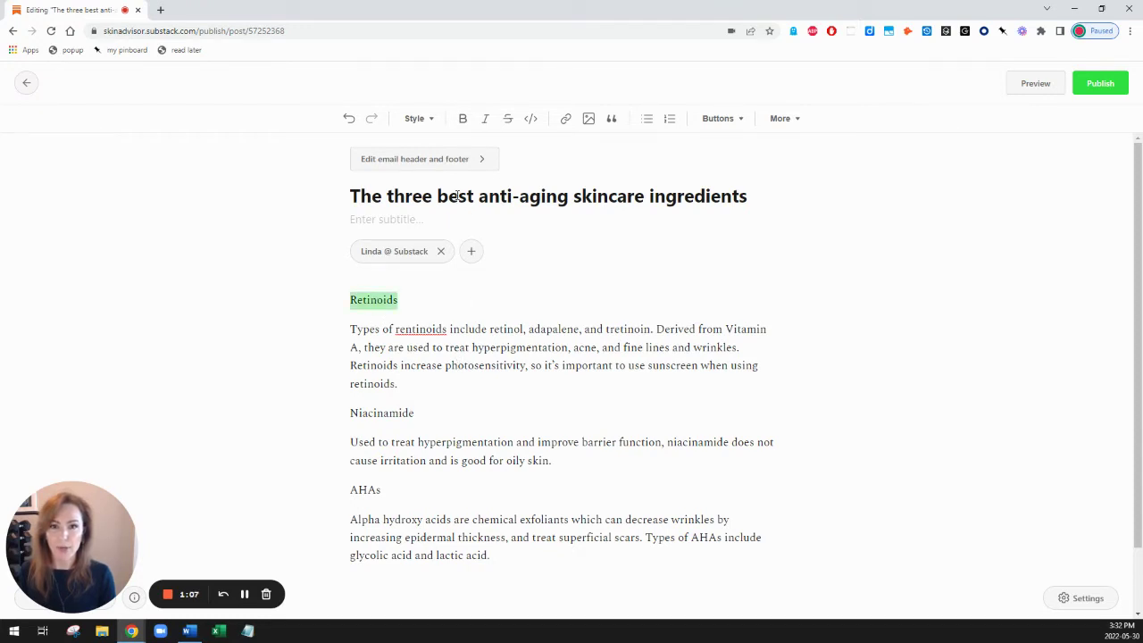
left_click(422, 125)
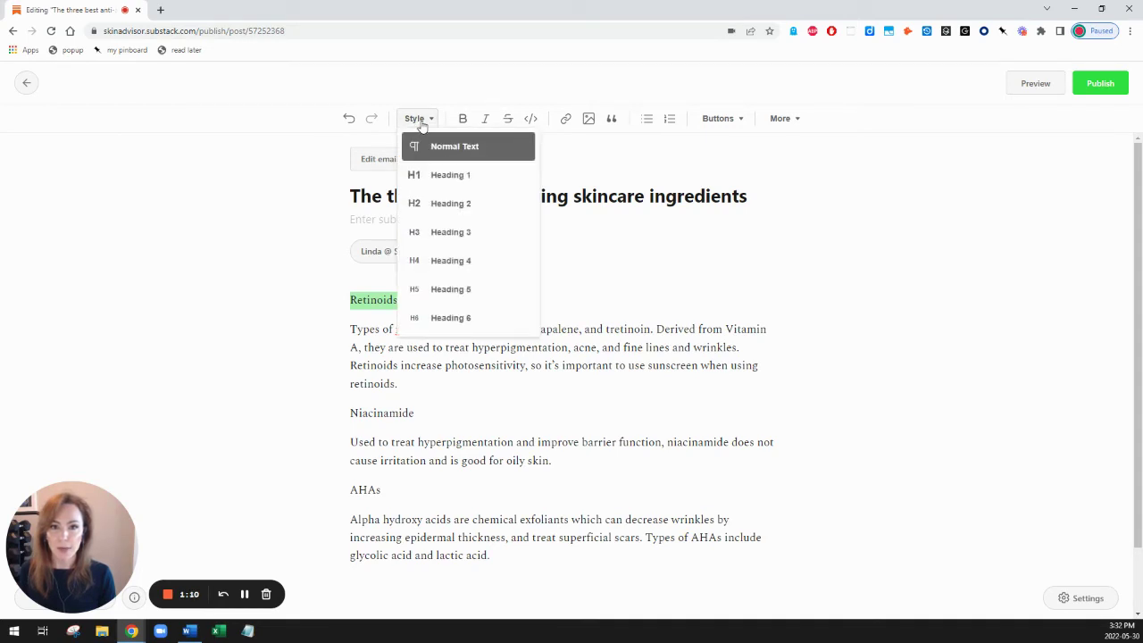
left_click(453, 232)
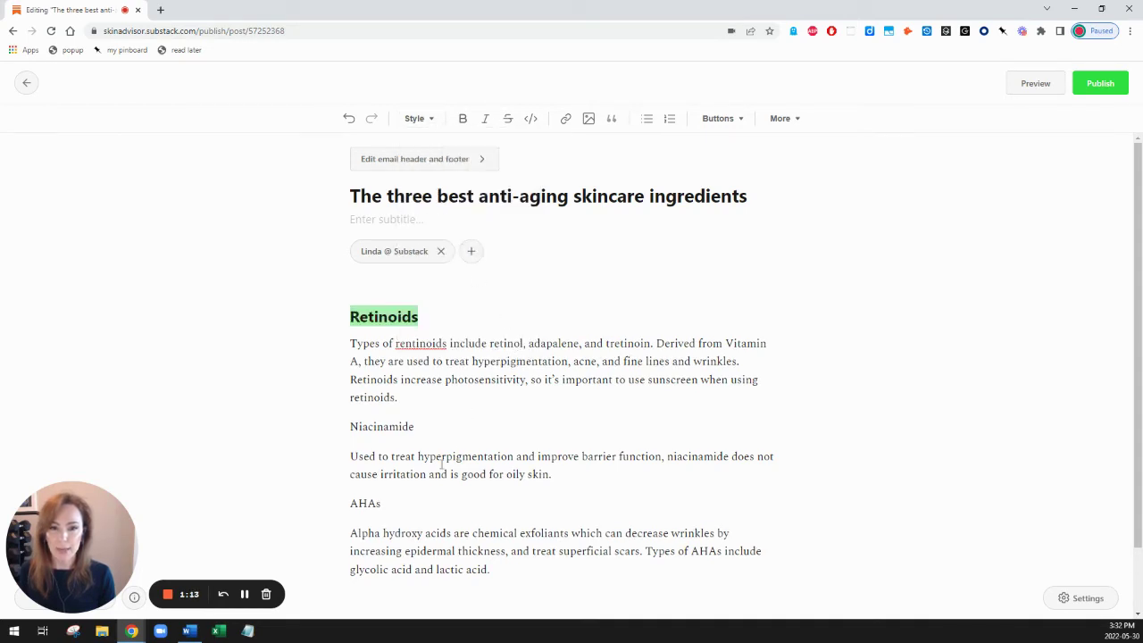
double_click(384, 428)
left_click(413, 123)
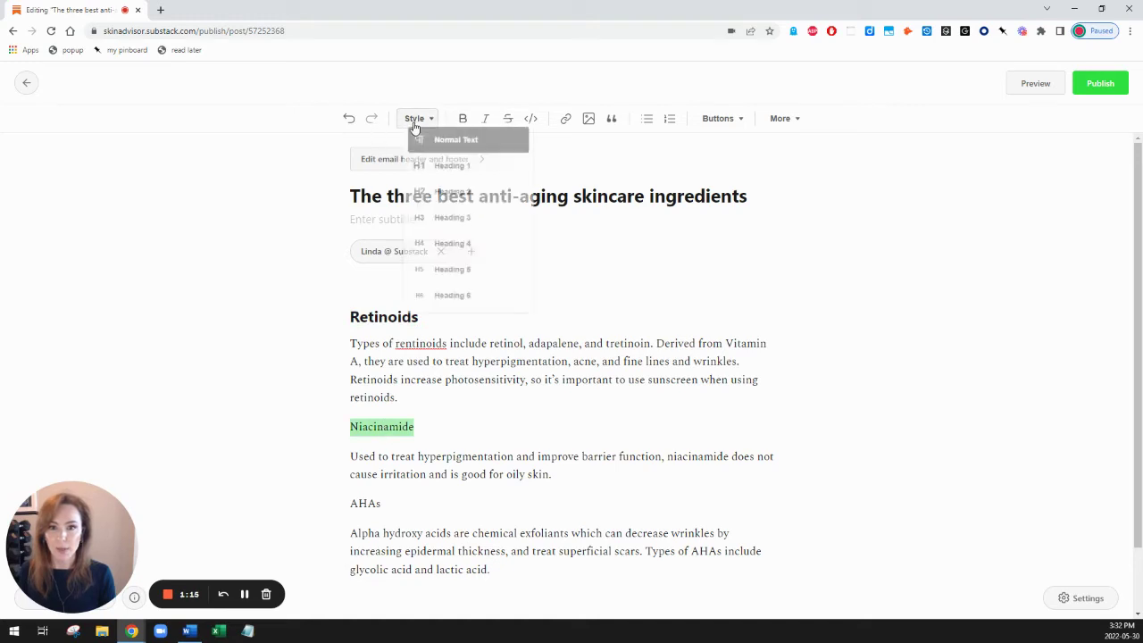
left_click(438, 231)
left_click(368, 505)
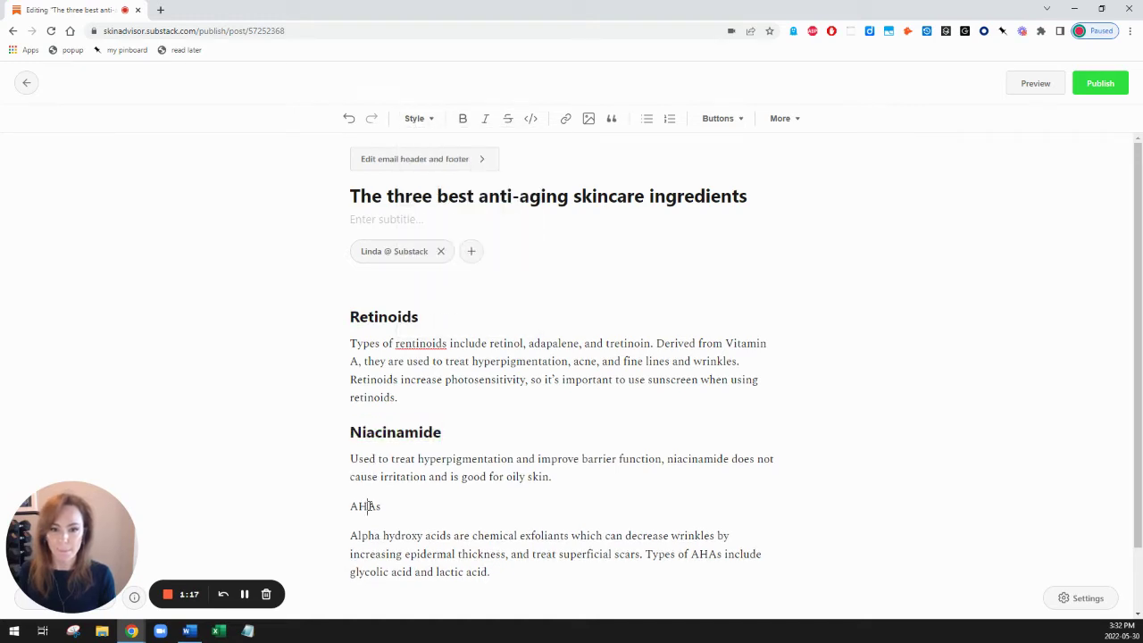
double_click(368, 505)
left_click(416, 119)
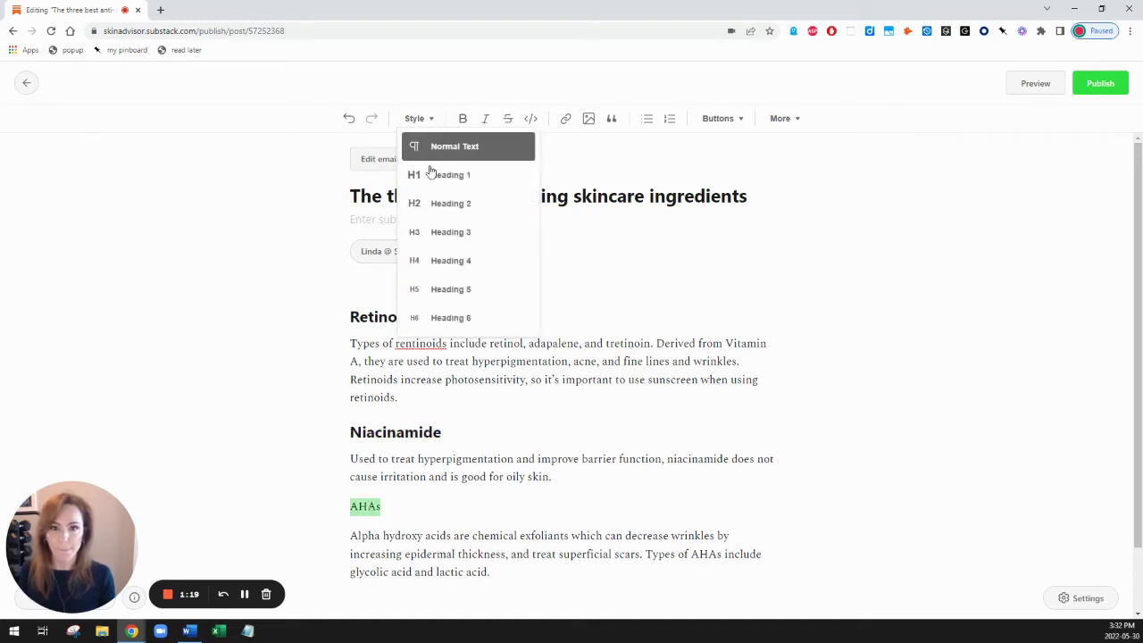
left_click(451, 231)
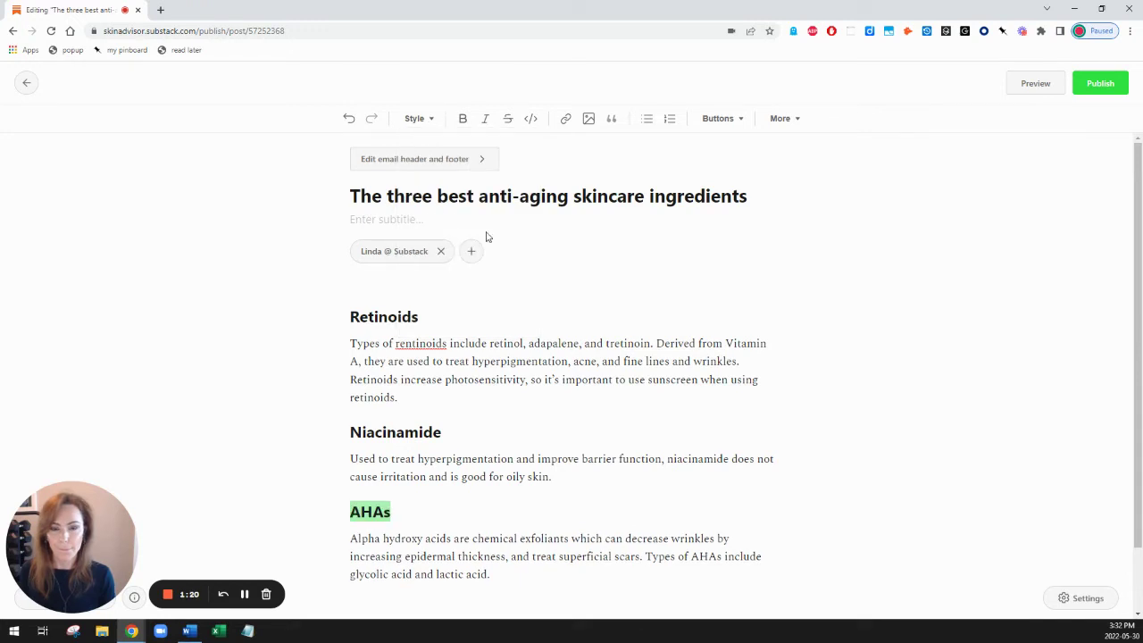
Search the stock images for "skincare" and insert the Kalos Skincare photo of the woman in a white robe above the Retinoids heading.
left_click(351, 318)
key("Return")
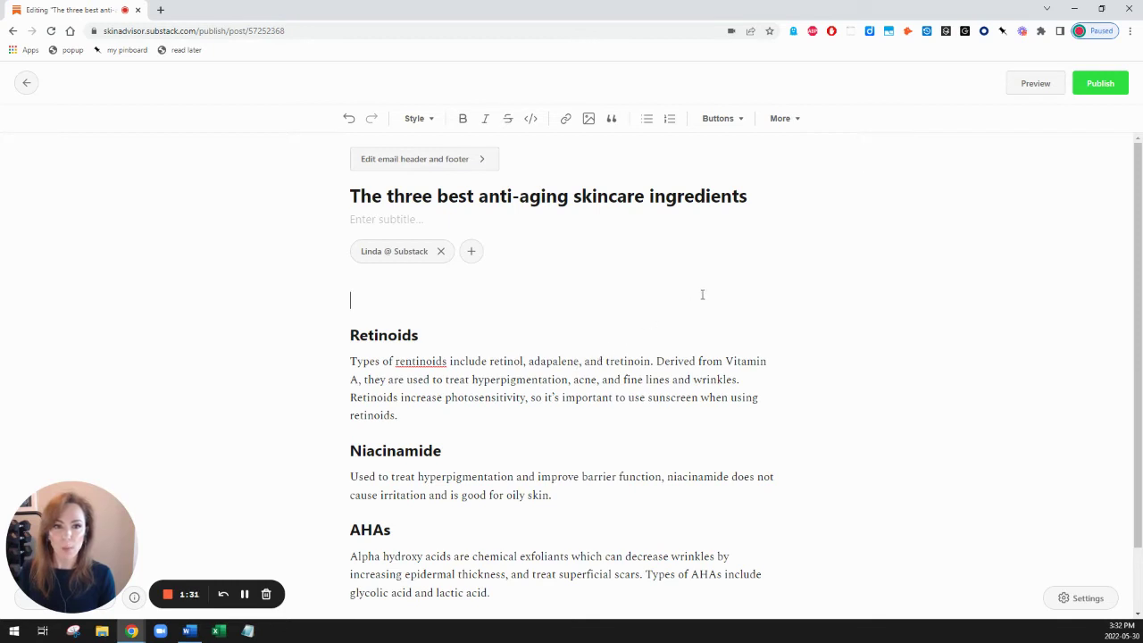
left_click(589, 125)
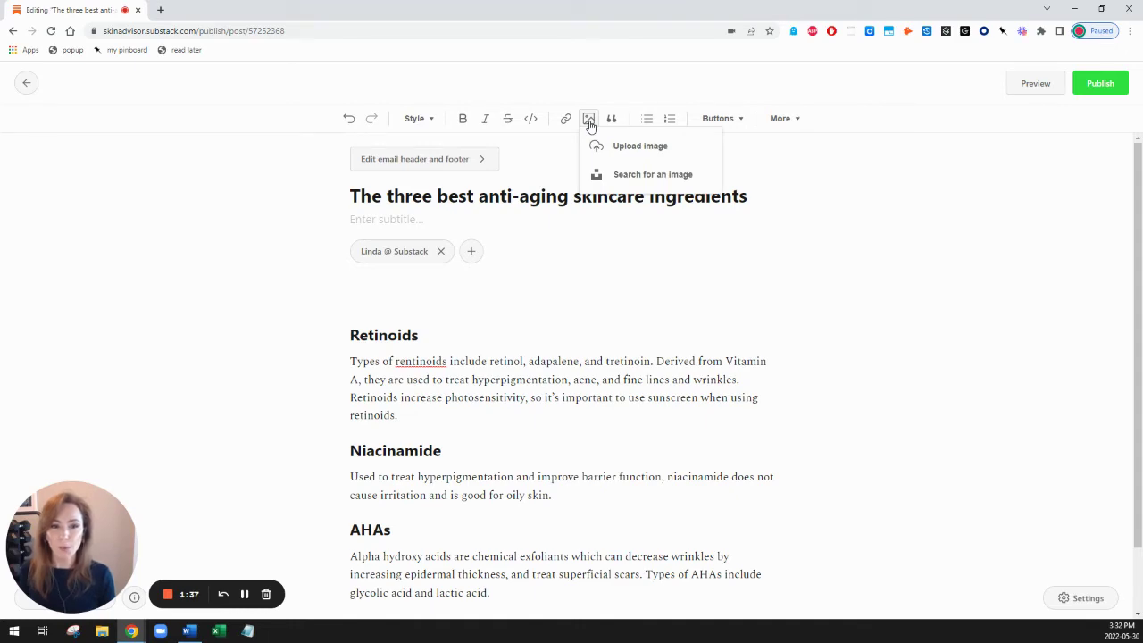
left_click(634, 180)
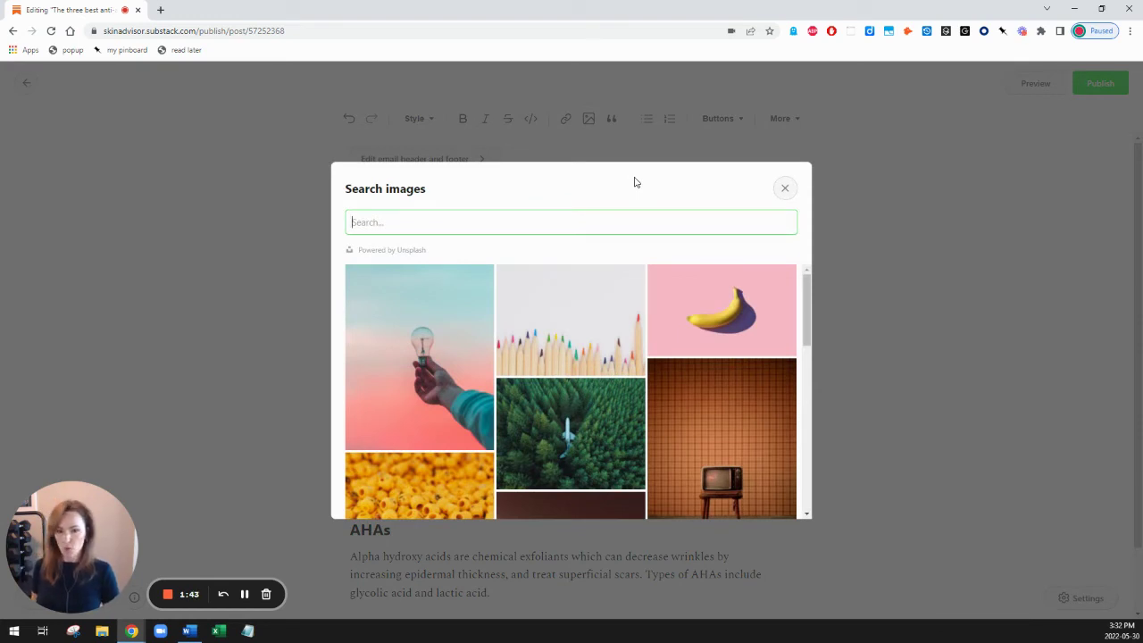
type("skincare")
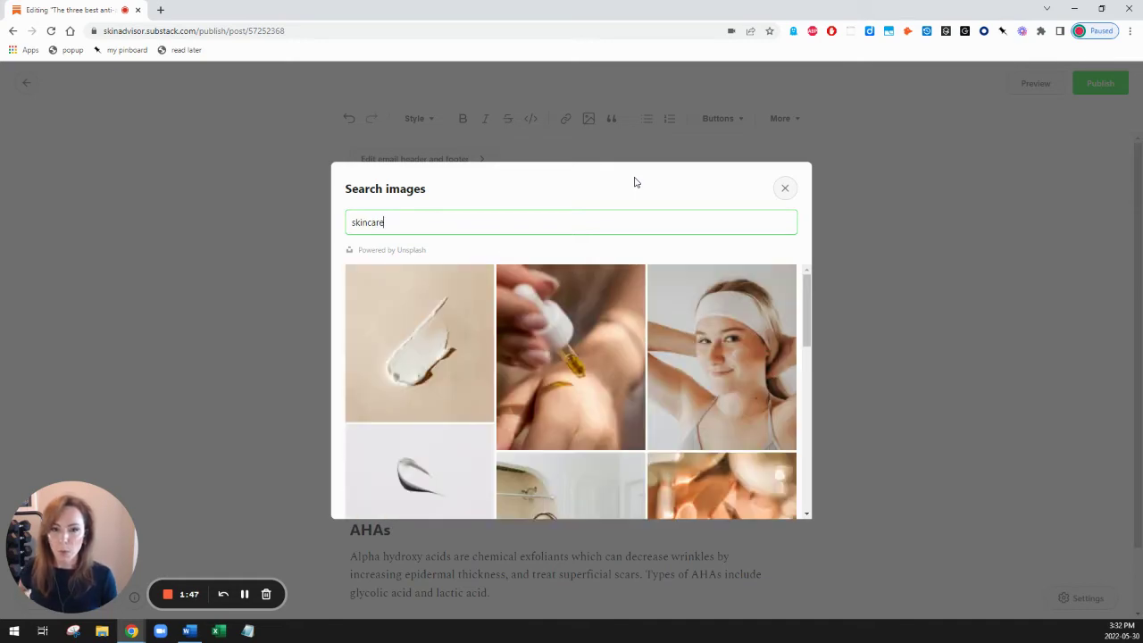
scroll(574, 343, "down", 1)
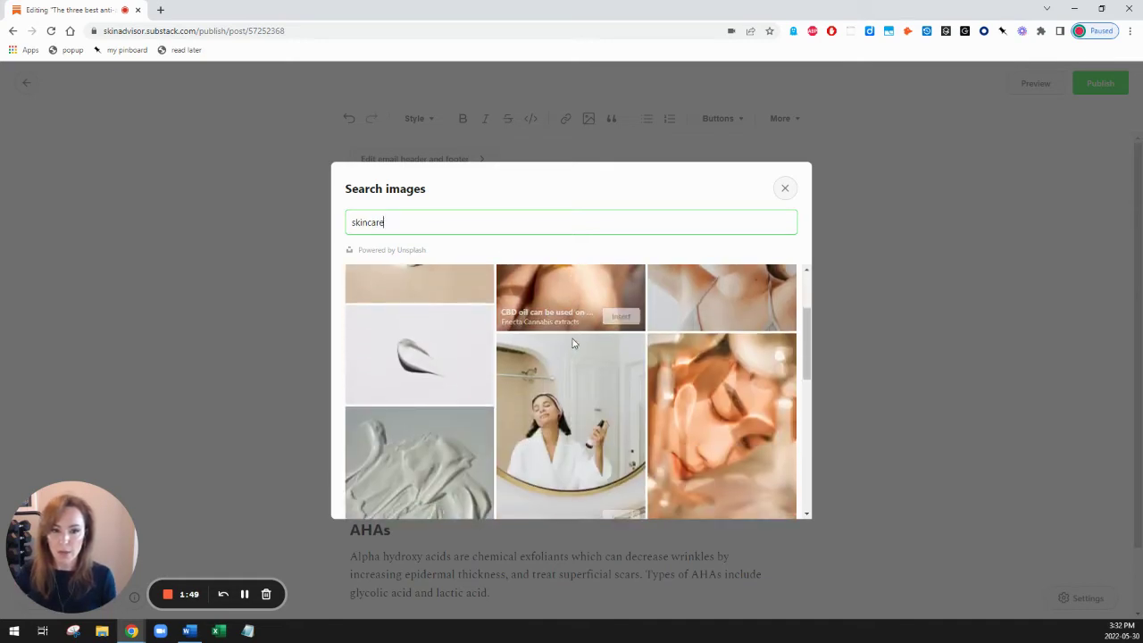
scroll(616, 460, "down", 1)
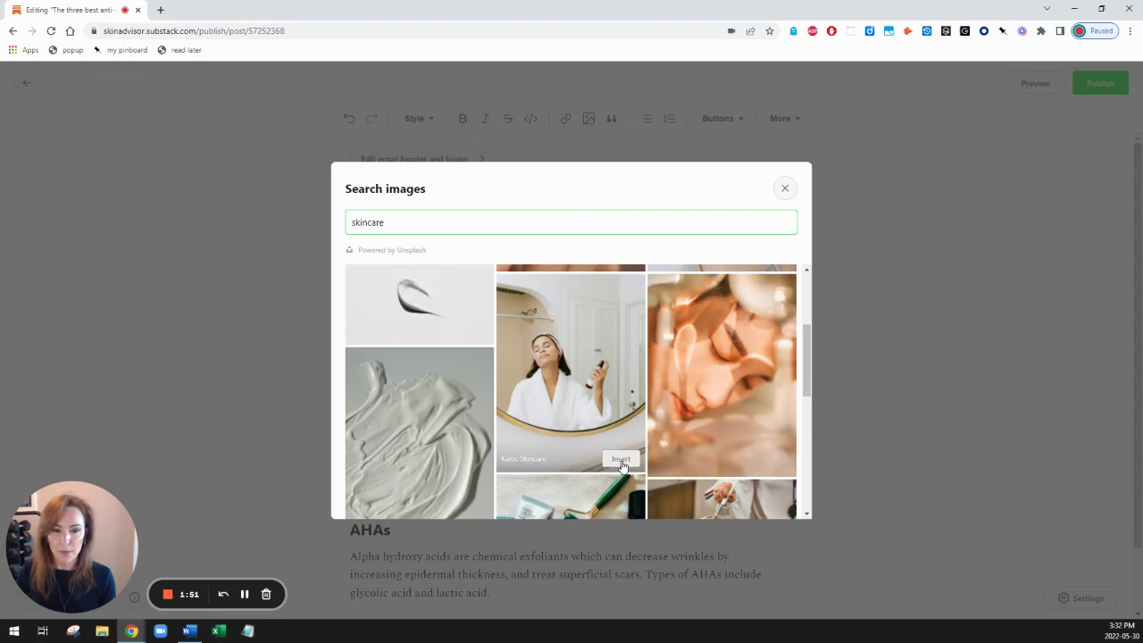
left_click(622, 462)
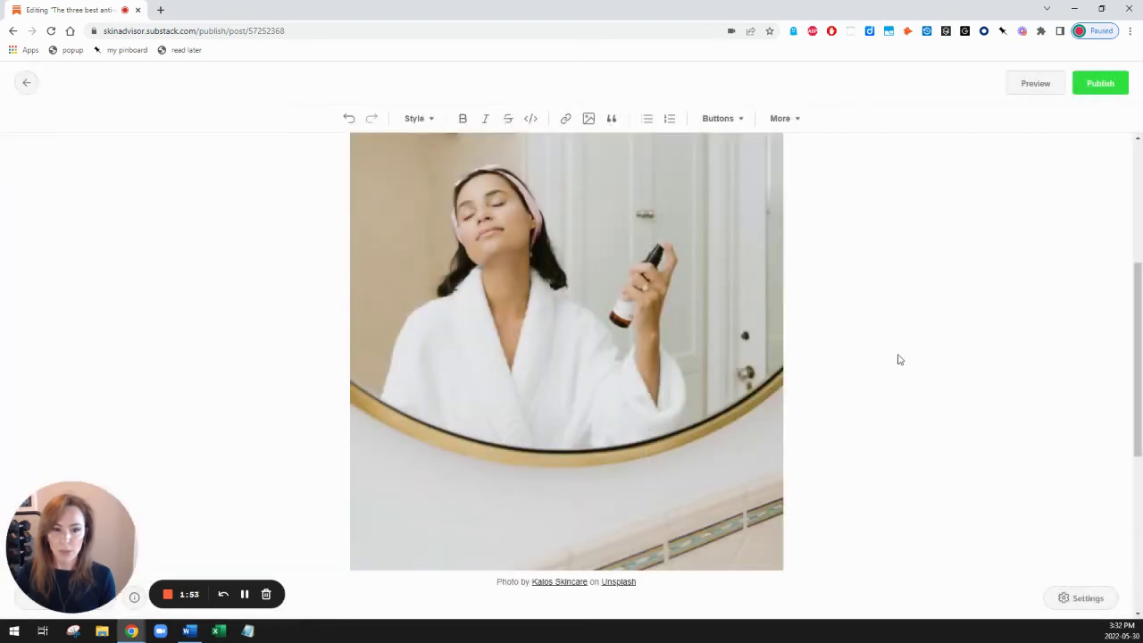
Shrink the inserted photo to about four fifths of the text column's width and check the post's layout.
scroll(899, 359, "up", 5)
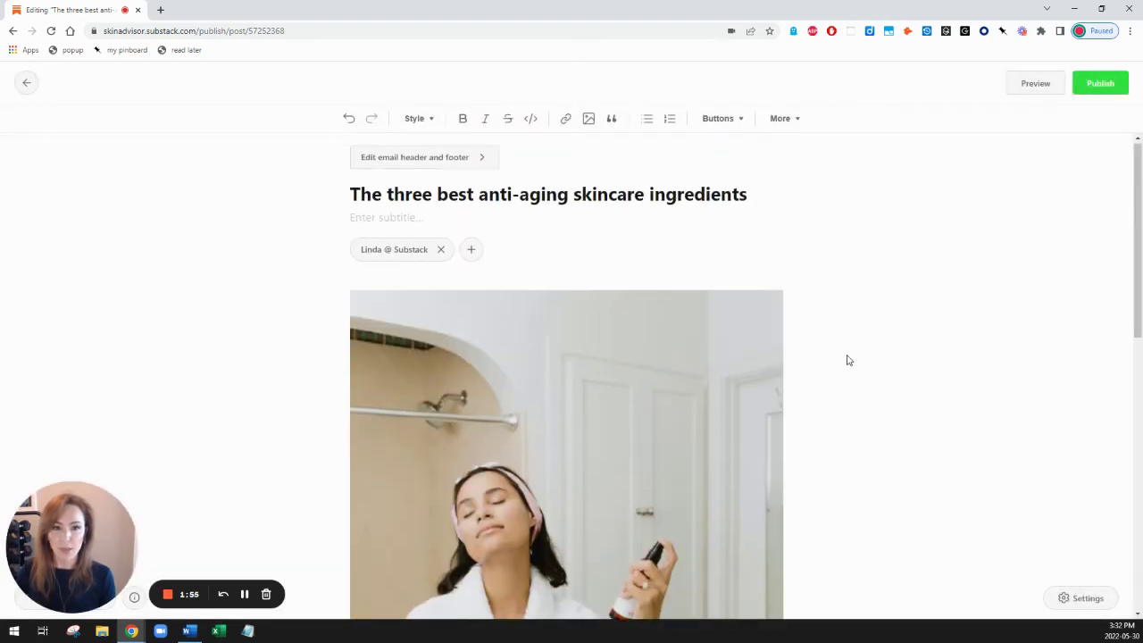
scroll(848, 359, "down", 4)
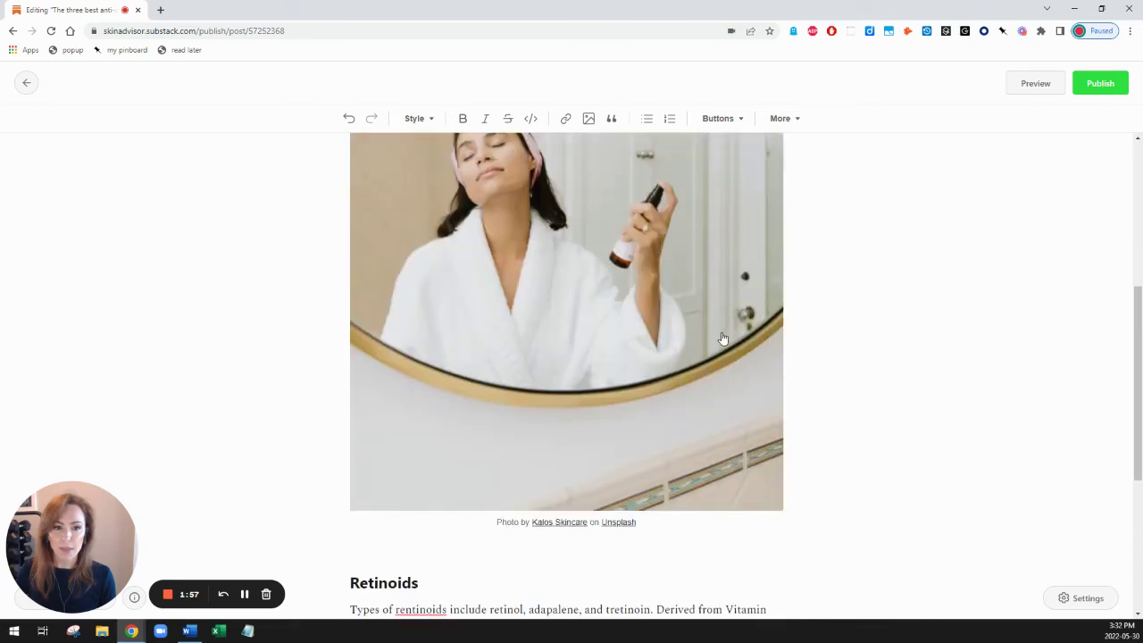
left_click_drag(781, 509, 744, 406)
scroll(860, 433, "up", 3)
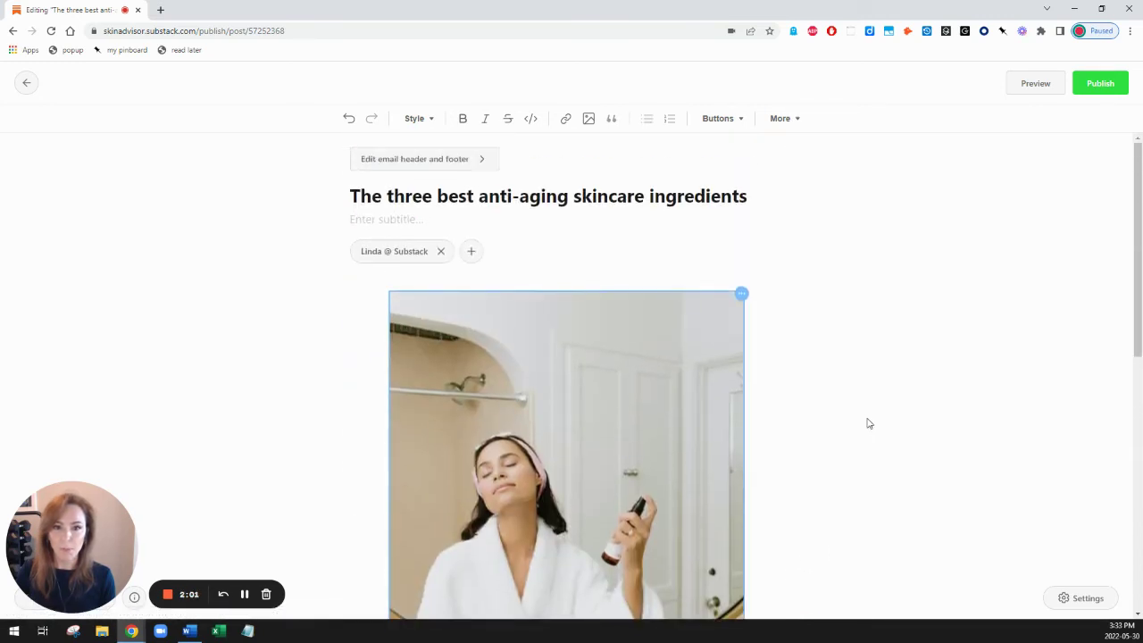
scroll(865, 420, "down", 6)
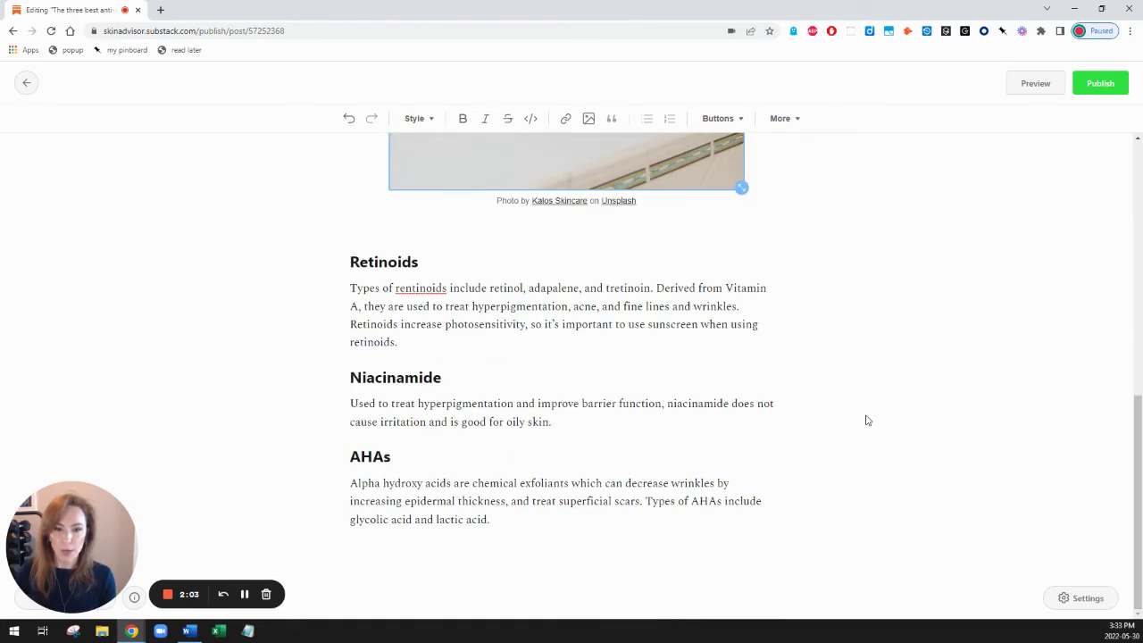
scroll(865, 420, "up", 6)
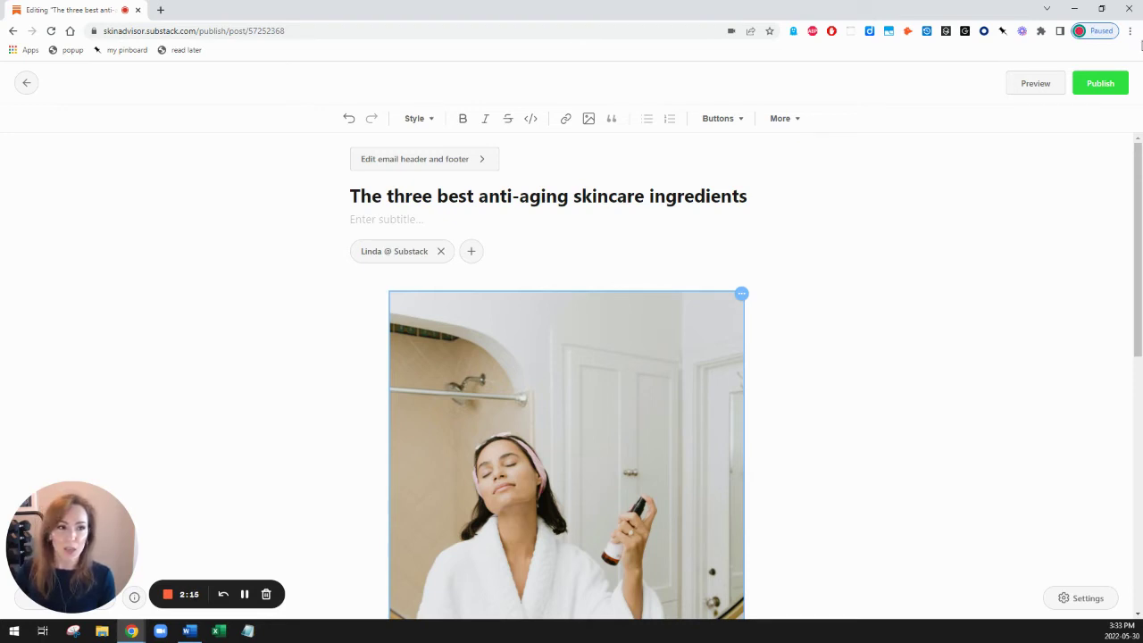
Publish the post for everyone and send it immediately via email and the Substack app inbox.
left_click(1096, 90)
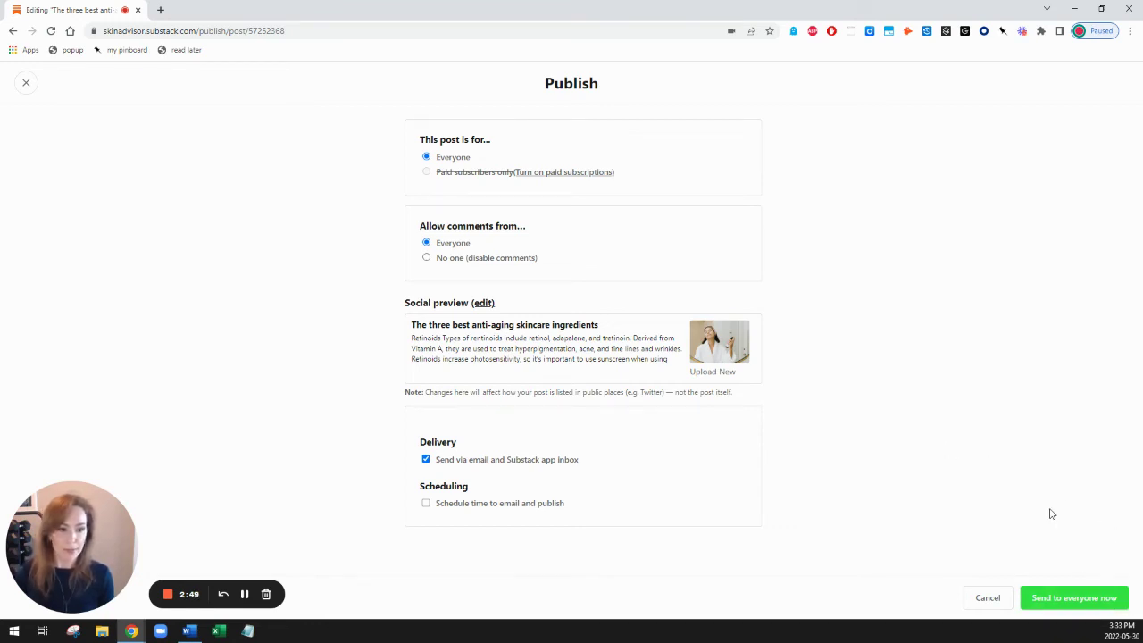
left_click(1071, 598)
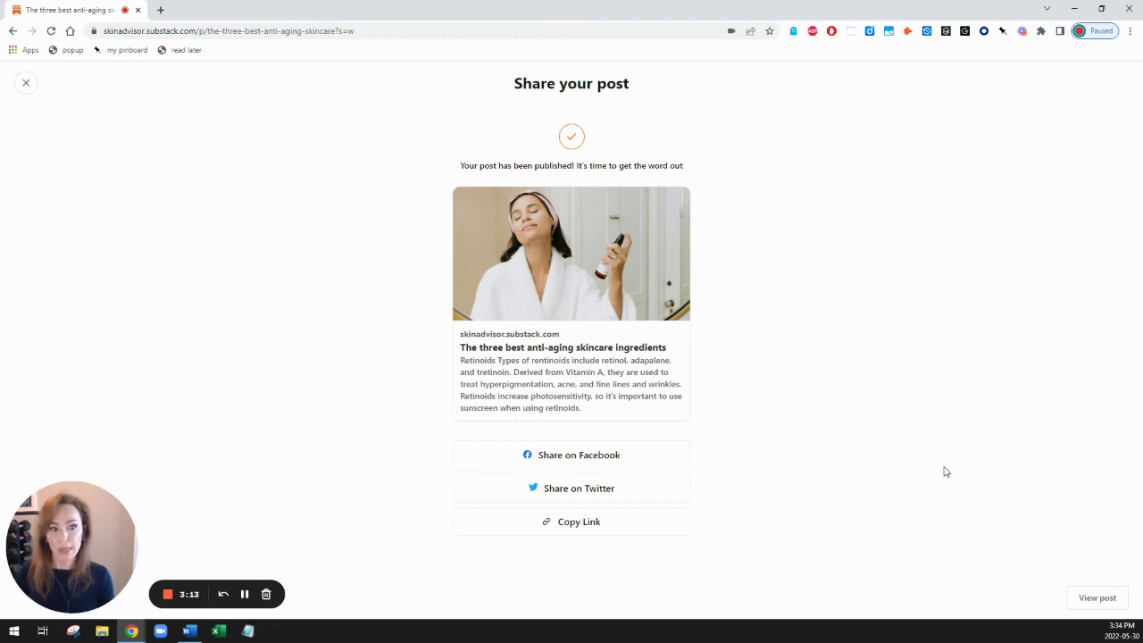
View the published post, examining its web address, photo, text sections and comment area.
left_click(1098, 597)
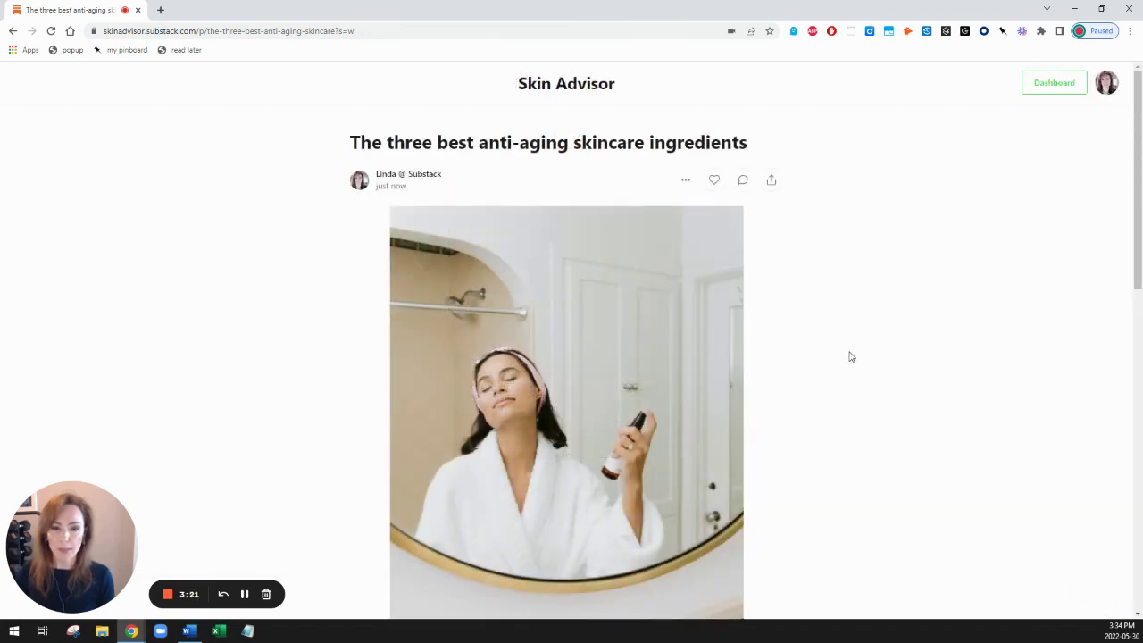
scroll(838, 342, "down", 4)
scroll(838, 342, "up", 4)
left_click(214, 32)
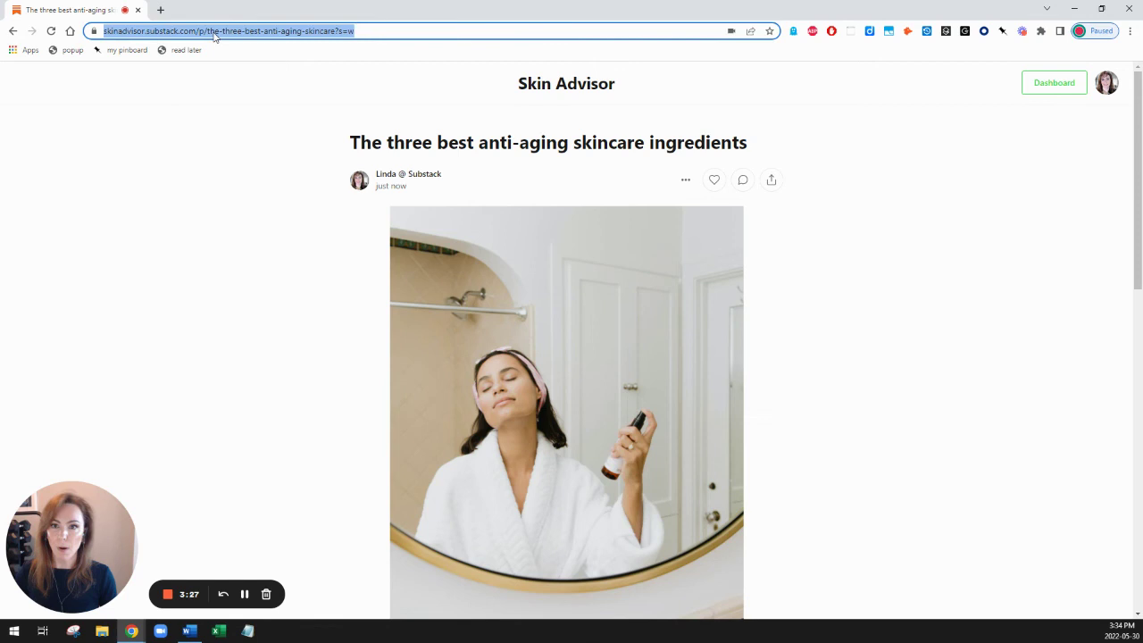
triple_click(225, 34)
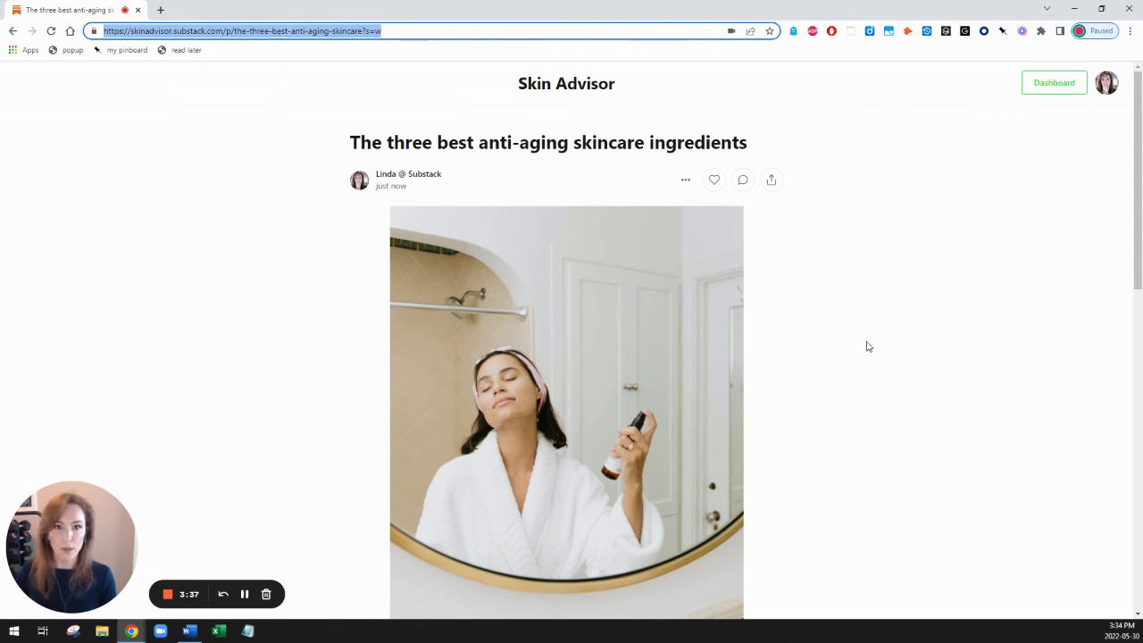
scroll(866, 347, "down", 8)
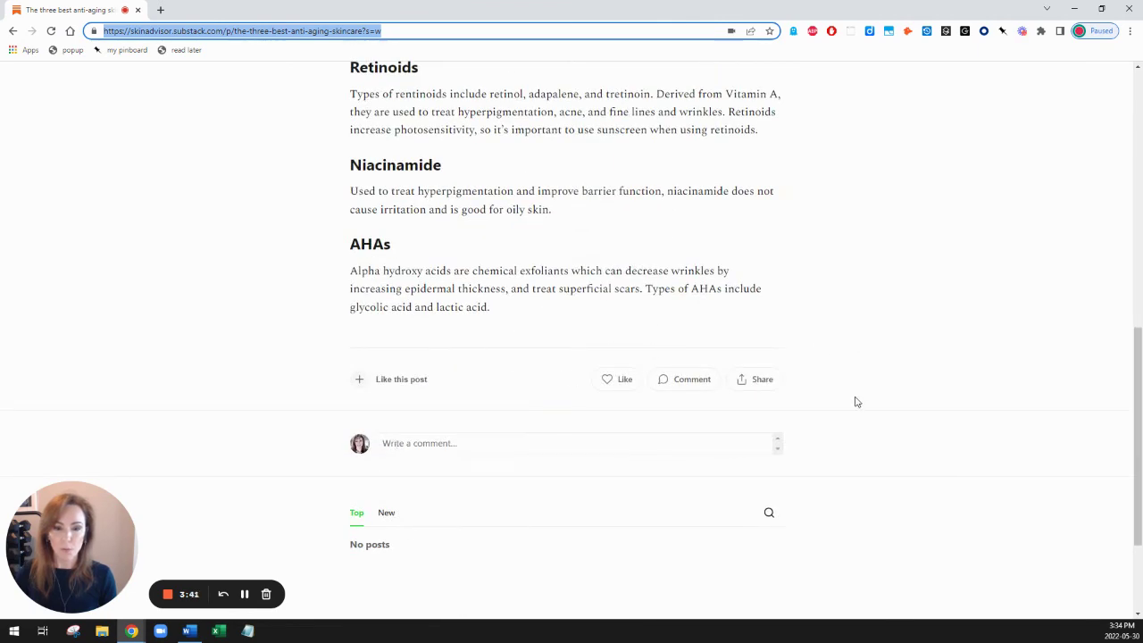
scroll(875, 408, "up", 6)
scroll(878, 413, "up", 2)
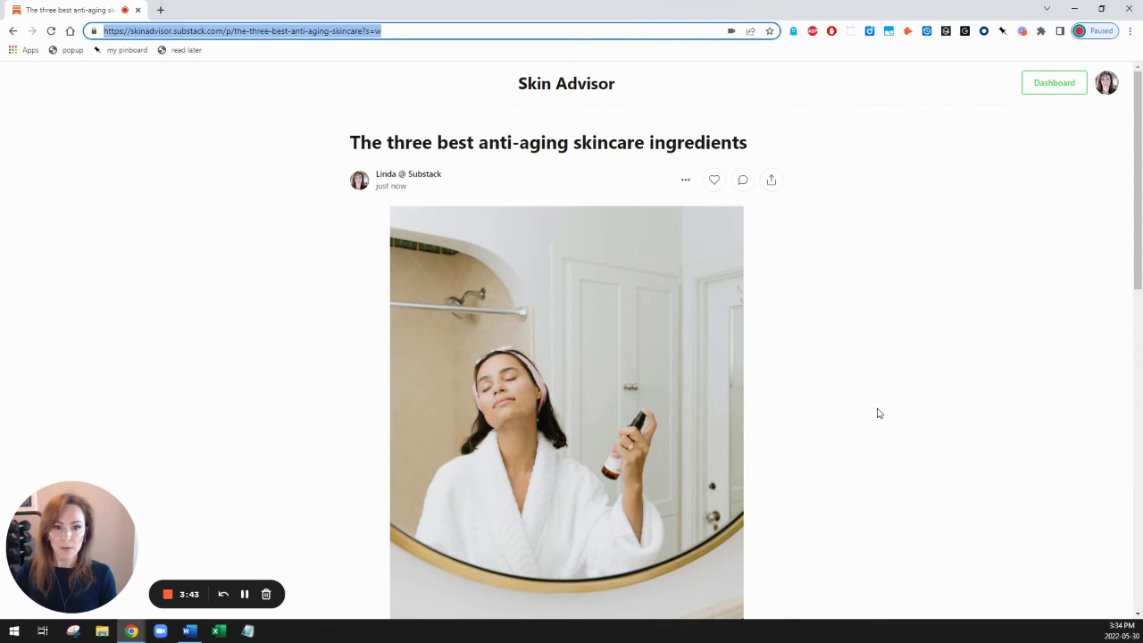